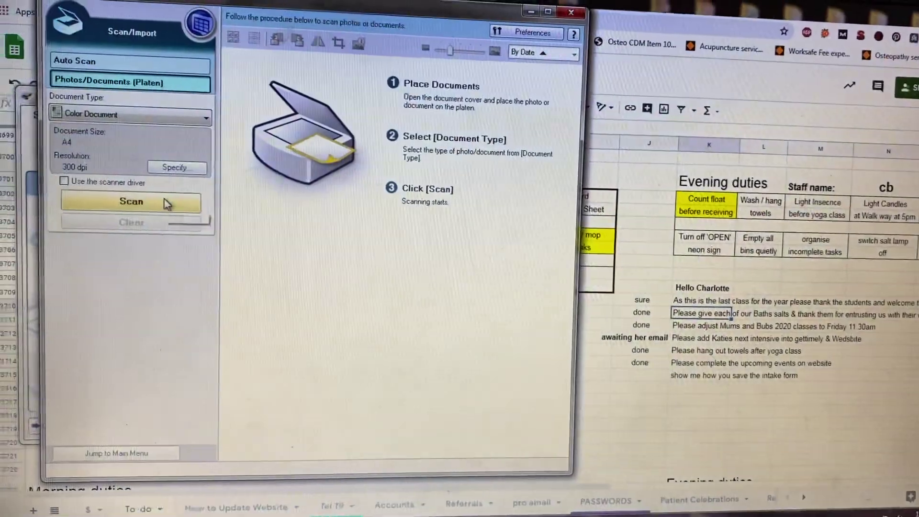
Step: Scan the intake form on the platen and dismiss the Scan Complete notice
click(256, 191)
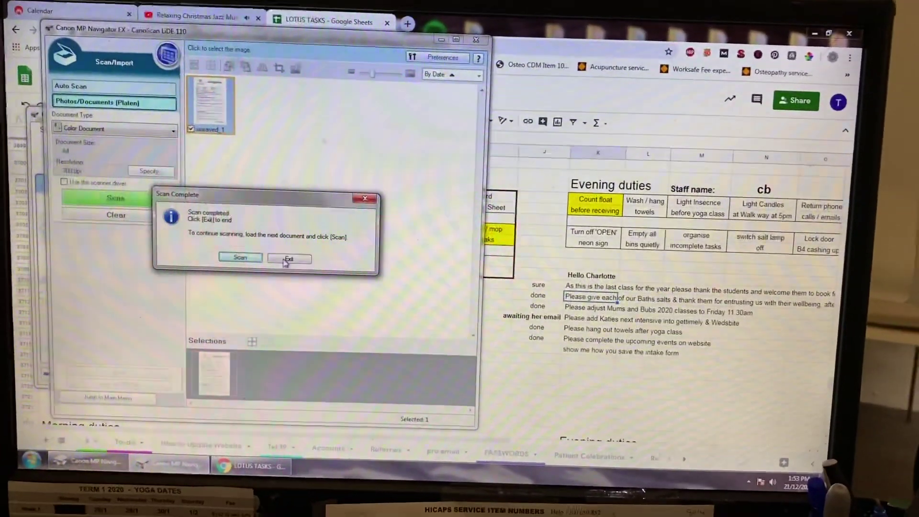
click(296, 261)
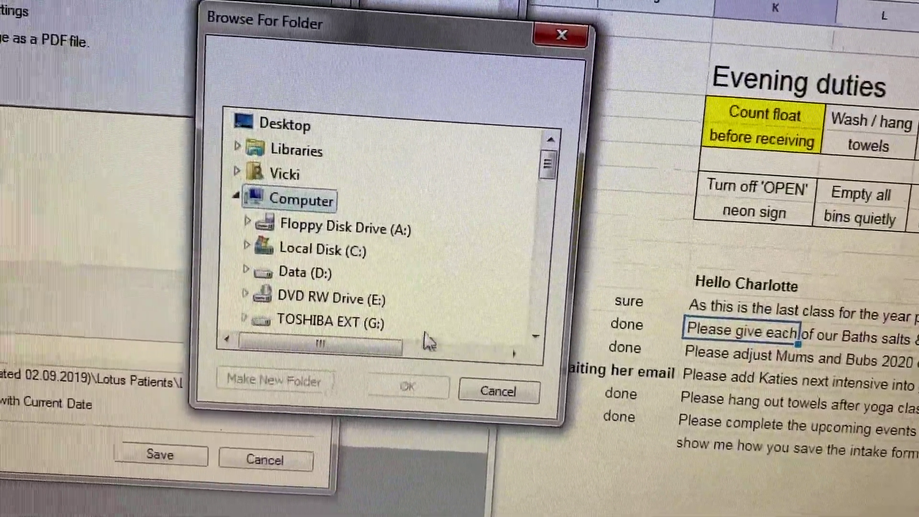
Step: Open TOSHIBA EXT (G:) and expand Lotus Patients (Updated 21.12.2019) to show subfolders A–H
double_click(338, 326)
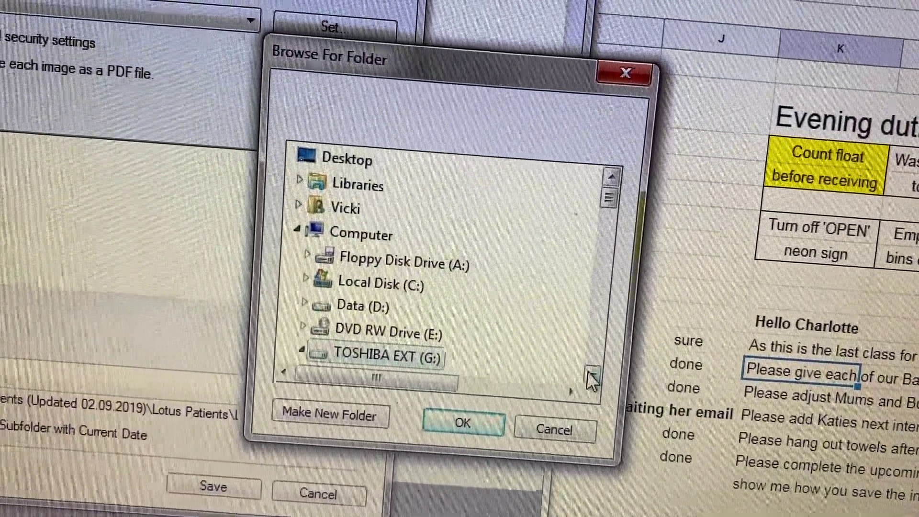
click(588, 366)
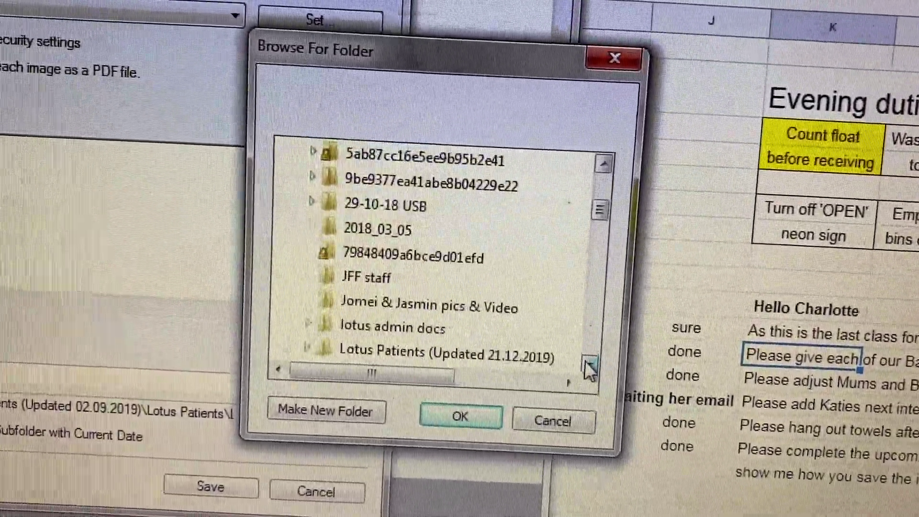
click(585, 363)
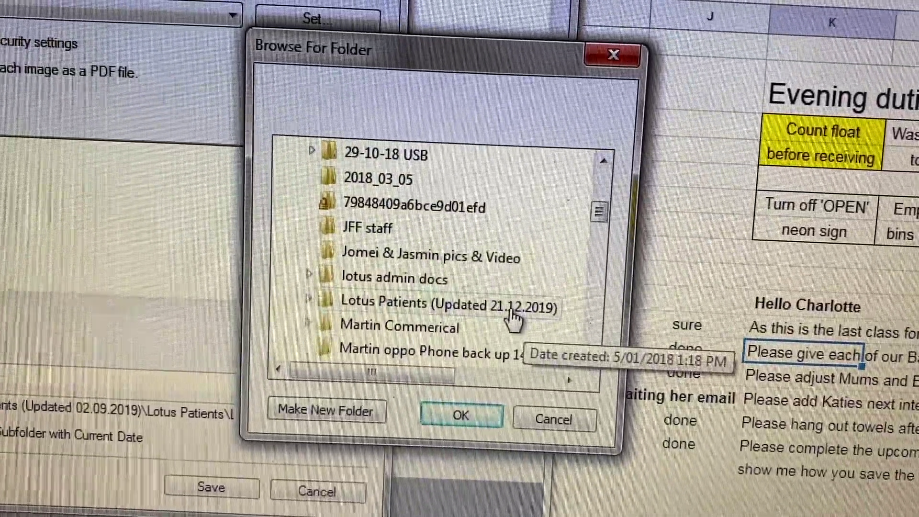
click(310, 299)
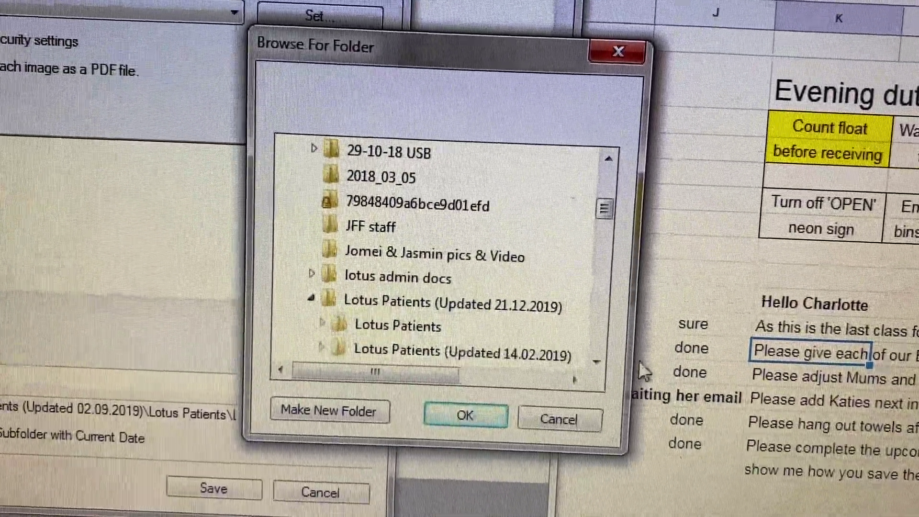
click(596, 365)
click(597, 364)
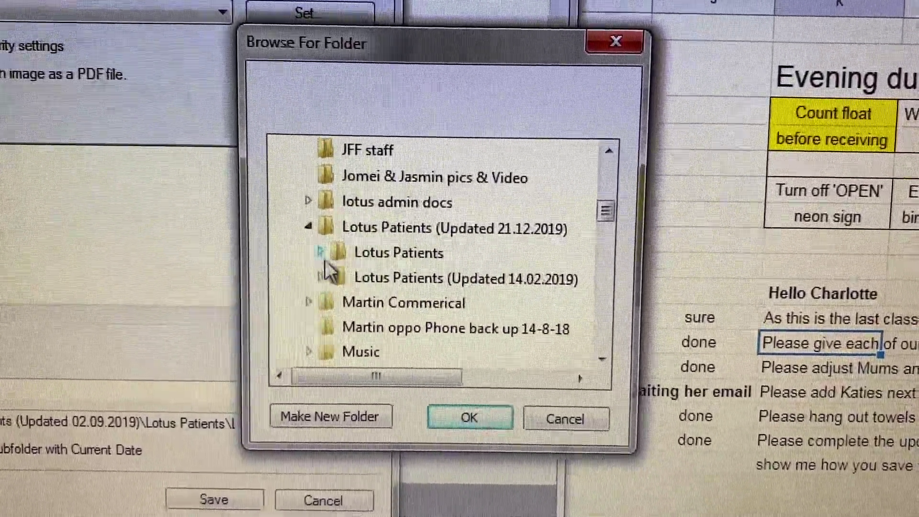
click(304, 253)
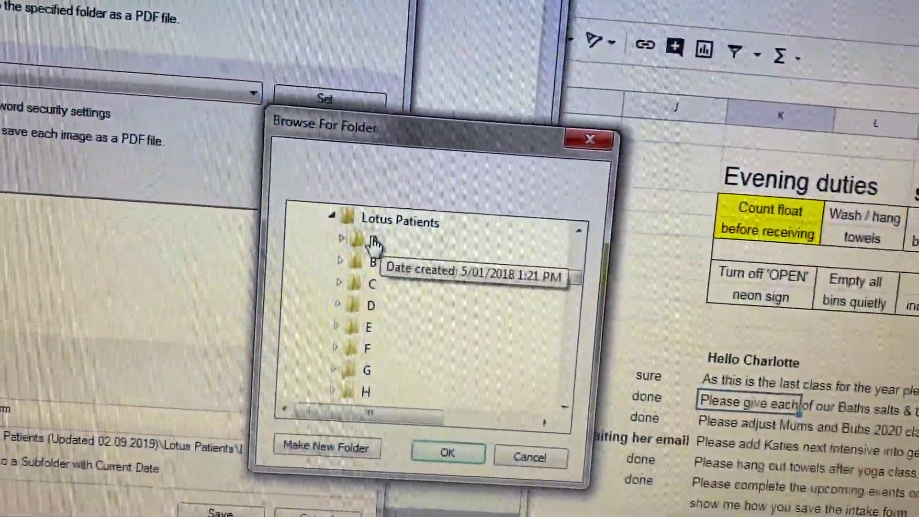
scroll(359, 231, up, 3)
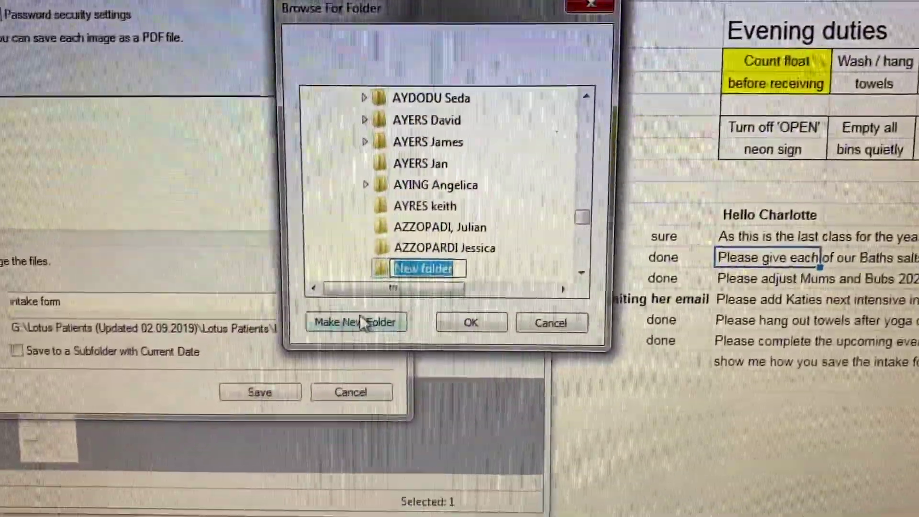
text(AL)
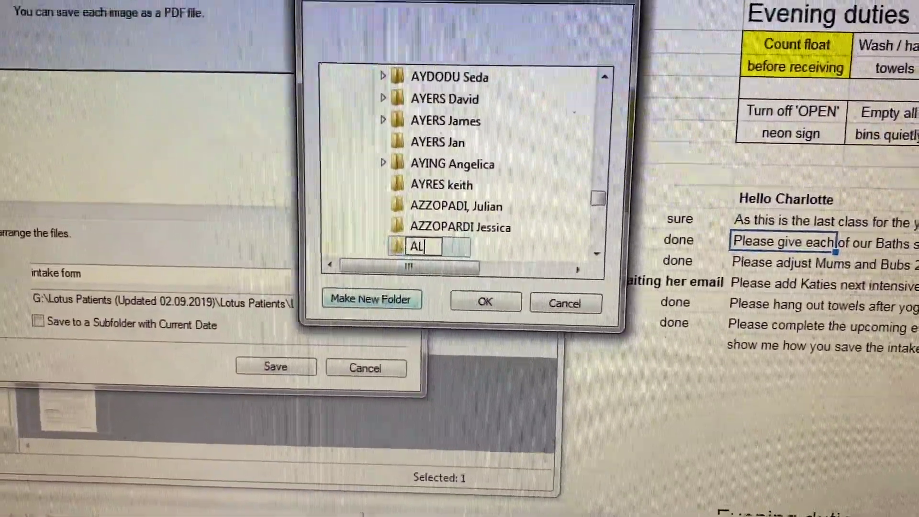
text(TIN,)
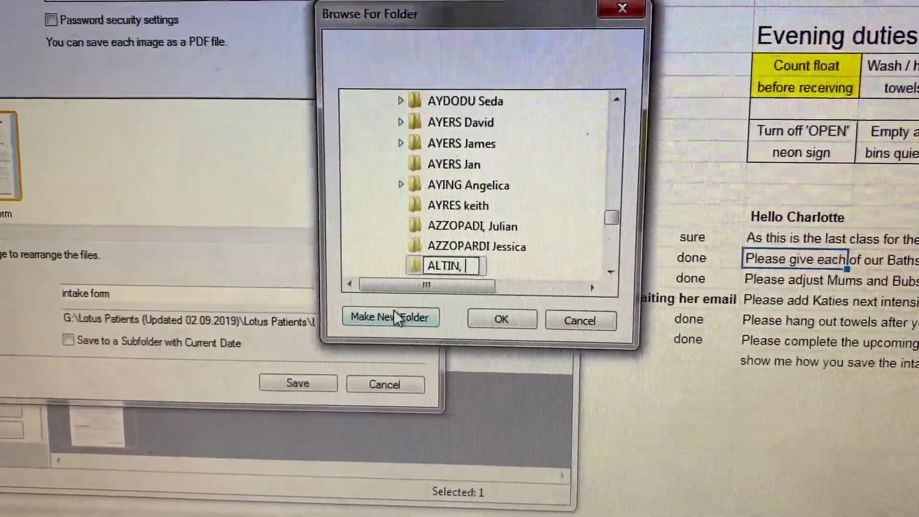
text( Betu)
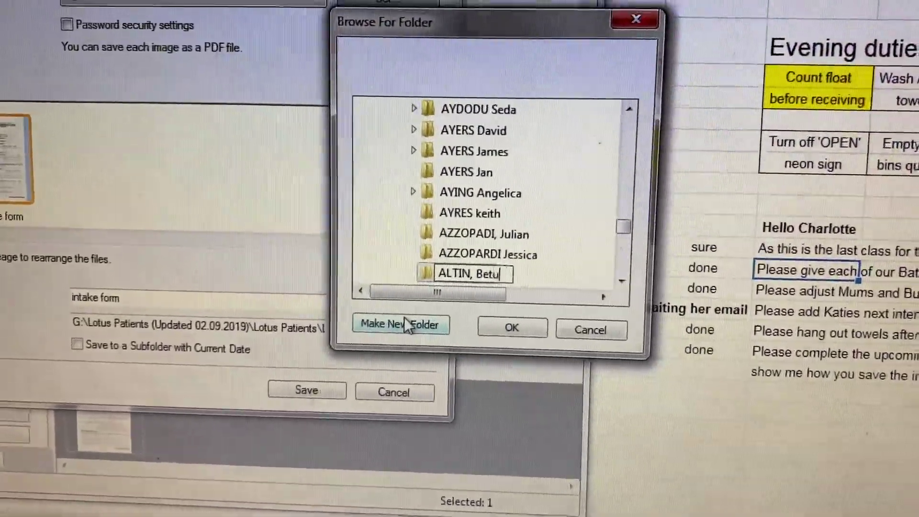
text(l)
key(Return)
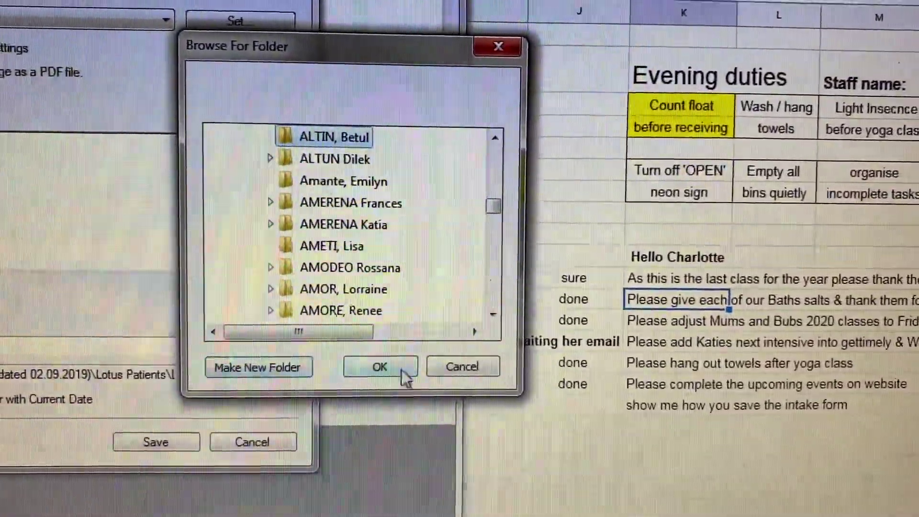
click(380, 360)
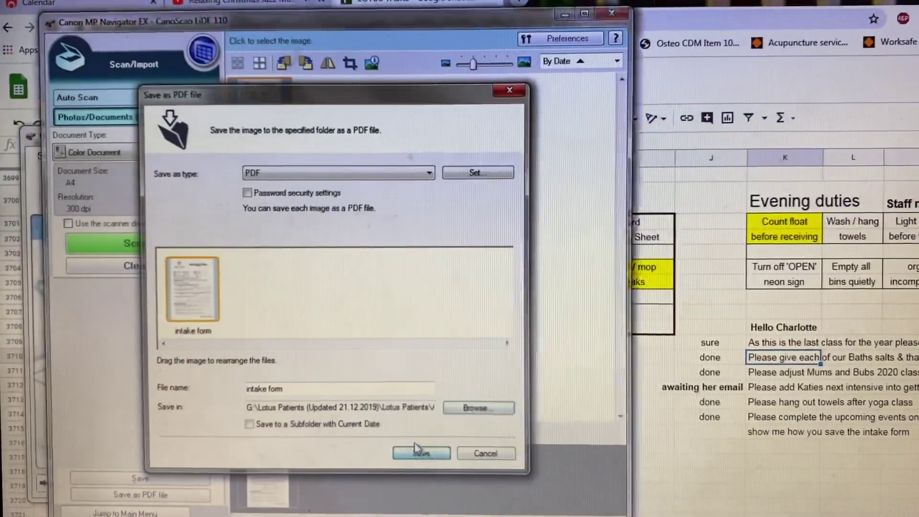
click(354, 479)
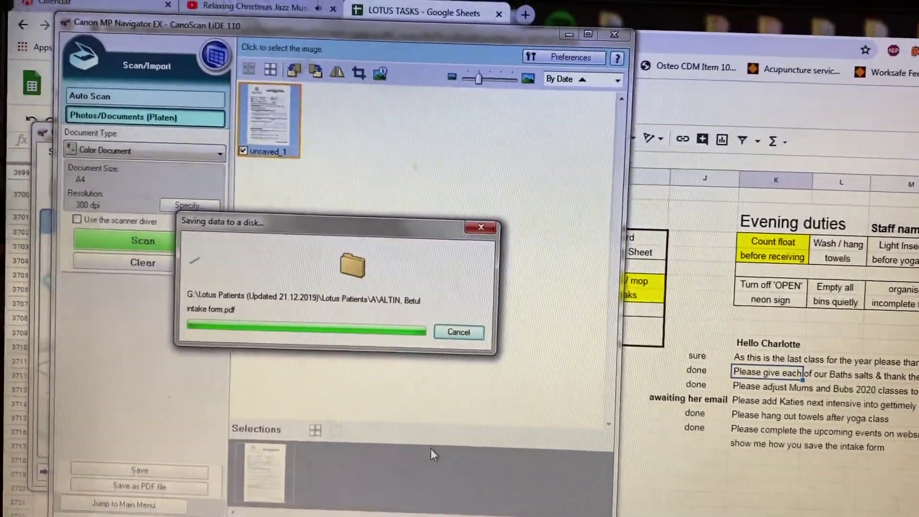